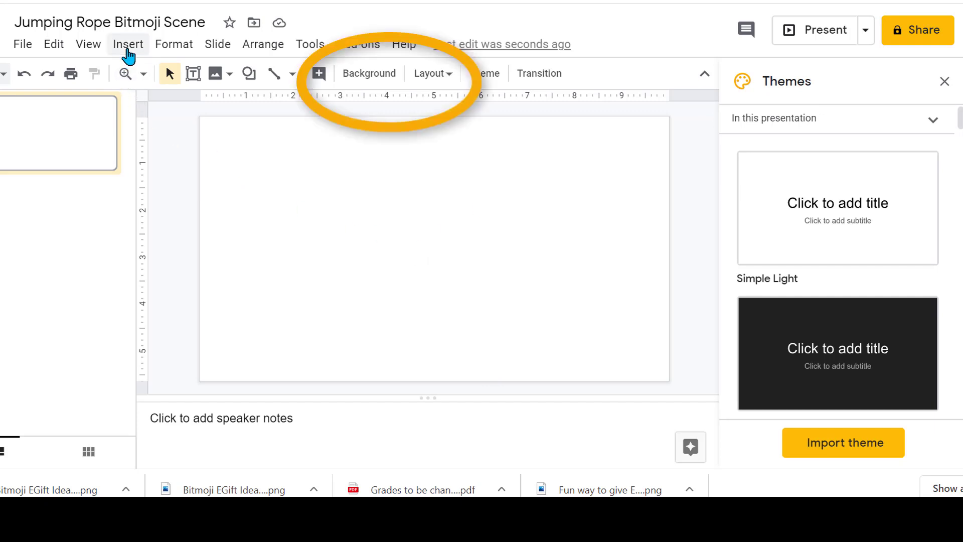
# - Bring up the context menu on the blank first slide
pyautogui.rightClick(384, 109)
# - Set a web-searched photo of two girls by a concrete wall as slide 1's background
pyautogui.click(364, 78)
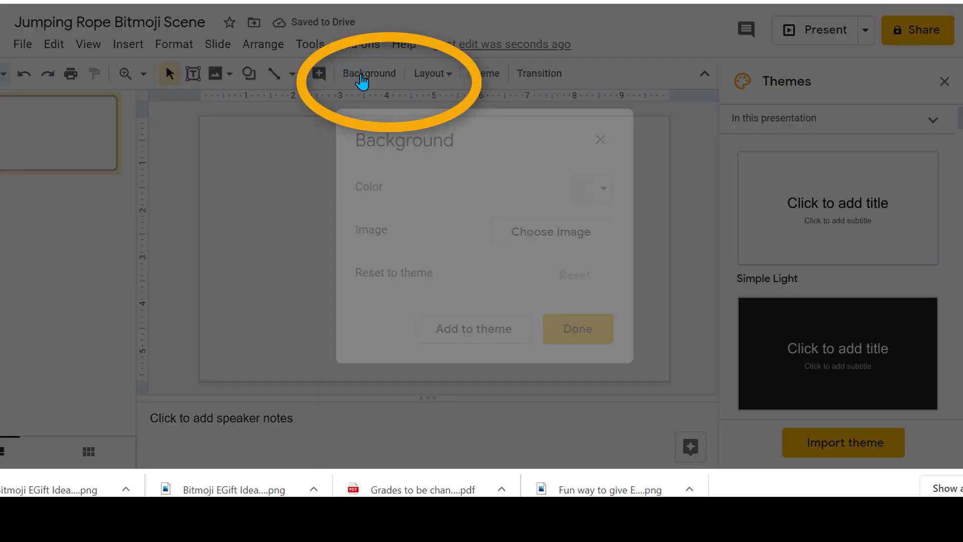
pyautogui.click(538, 243)
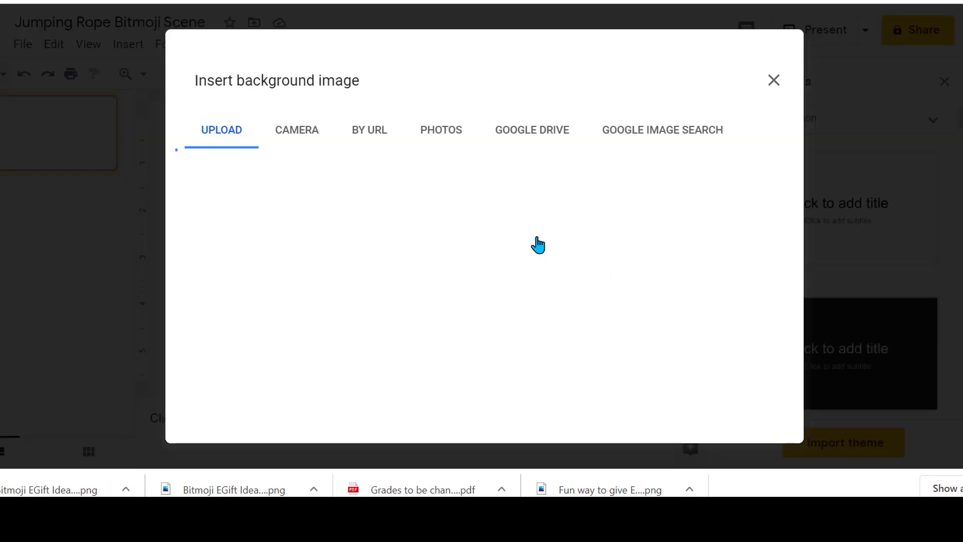
pyautogui.click(641, 140)
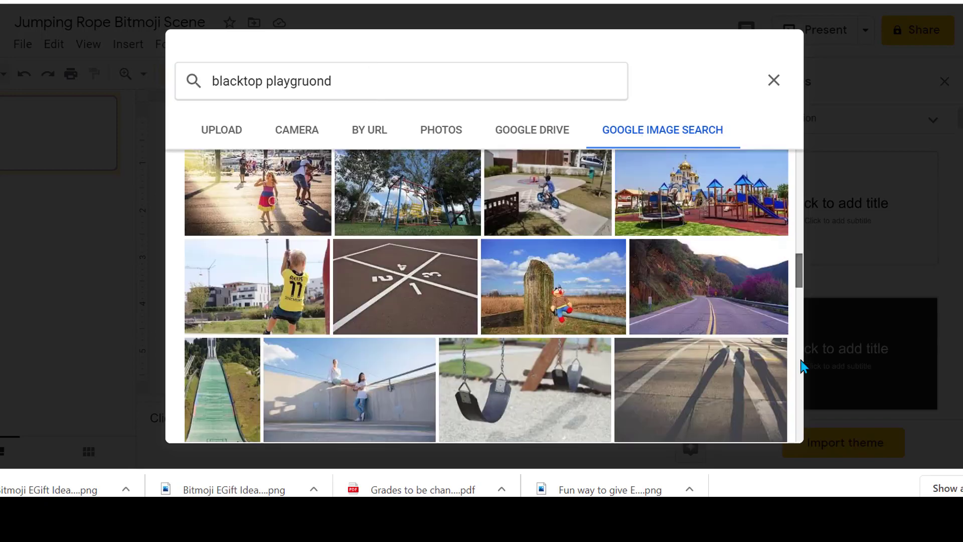
pyautogui.scroll(-2, 801, 366)
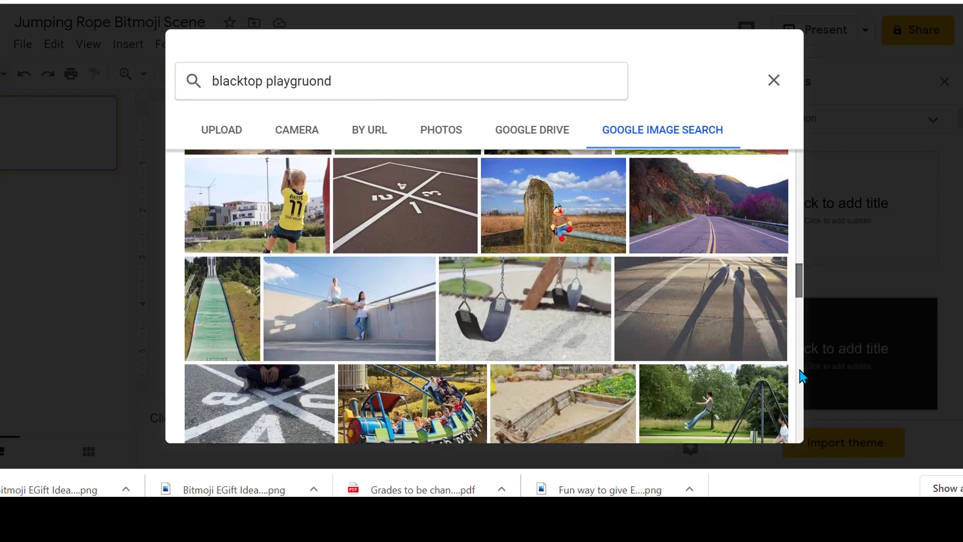
pyautogui.click(350, 328)
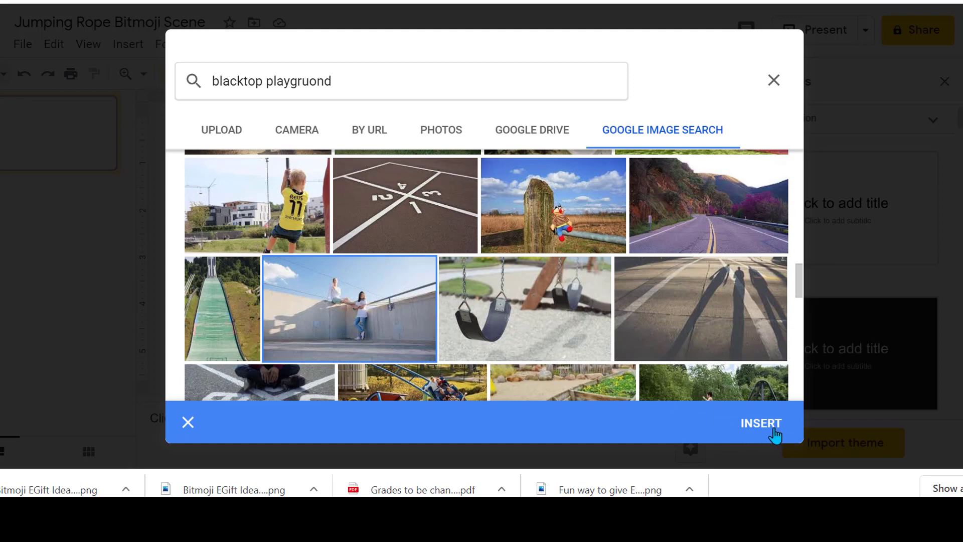
pyautogui.click(774, 431)
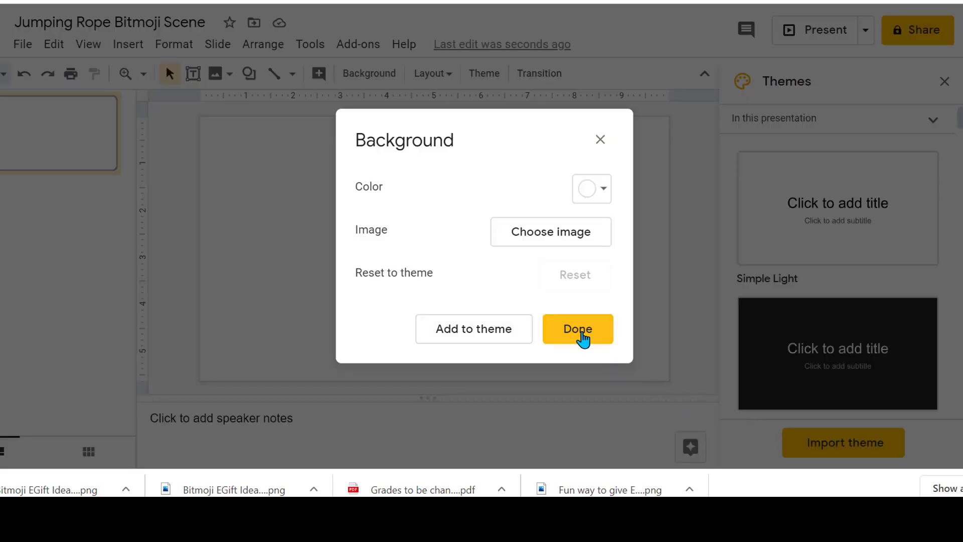
pyautogui.click(580, 333)
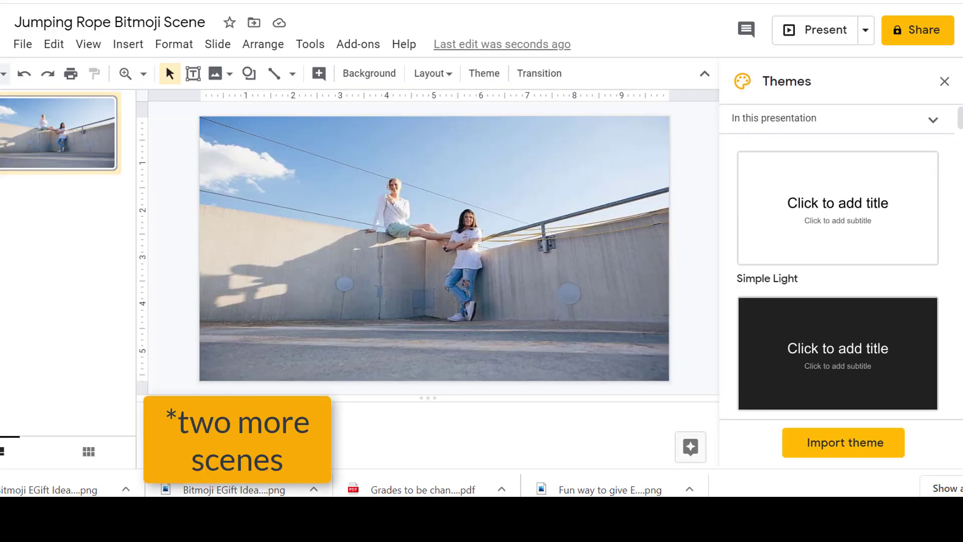
# - Insert a new slide after the photo slide and delete its title and text placeholders
pyautogui.rightClick(66, 144)
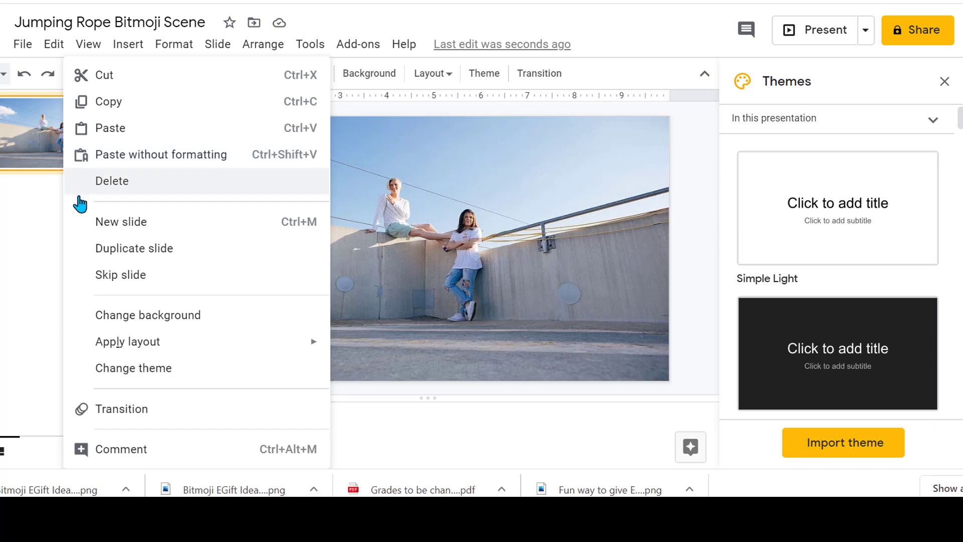
pyautogui.click(107, 224)
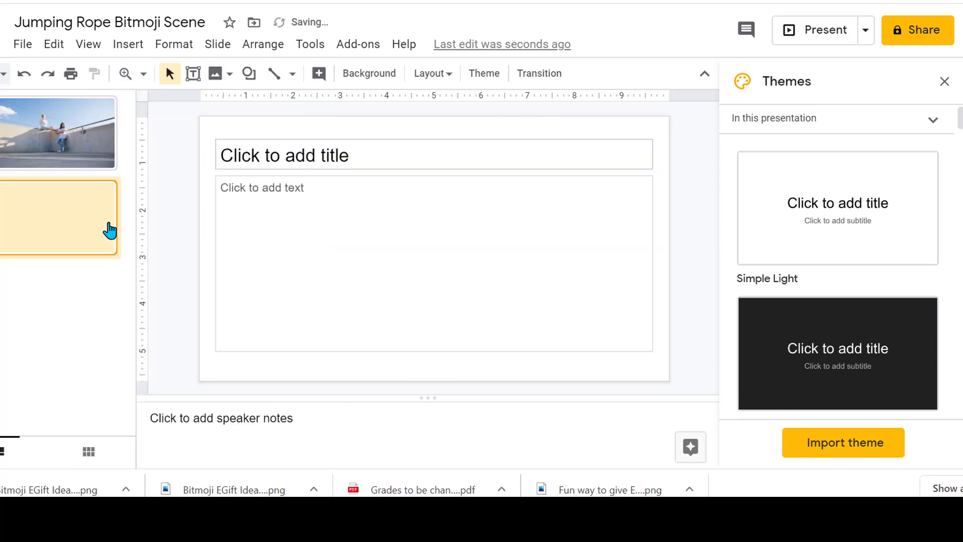
pyautogui.moveTo(232, 133); pyautogui.dragTo(261, 341)
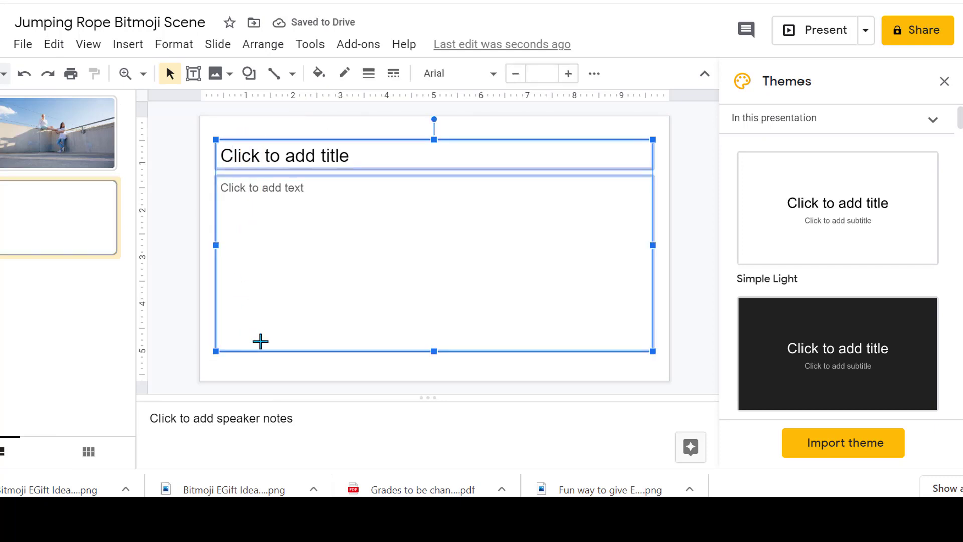
pyautogui.press('Delete')
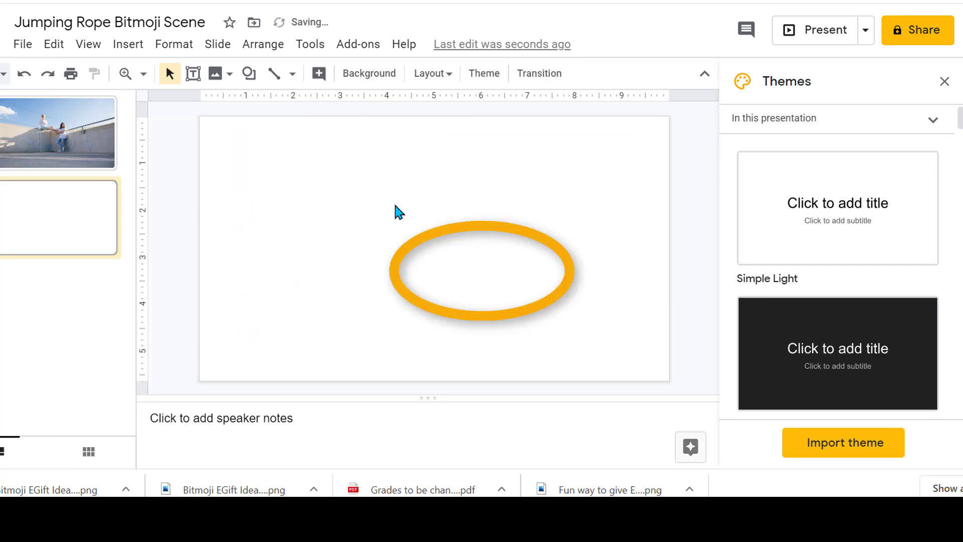
# - Use the splash-pad playground photo with yellow and red pipes as slide 2's background
pyautogui.rightClick(396, 207)
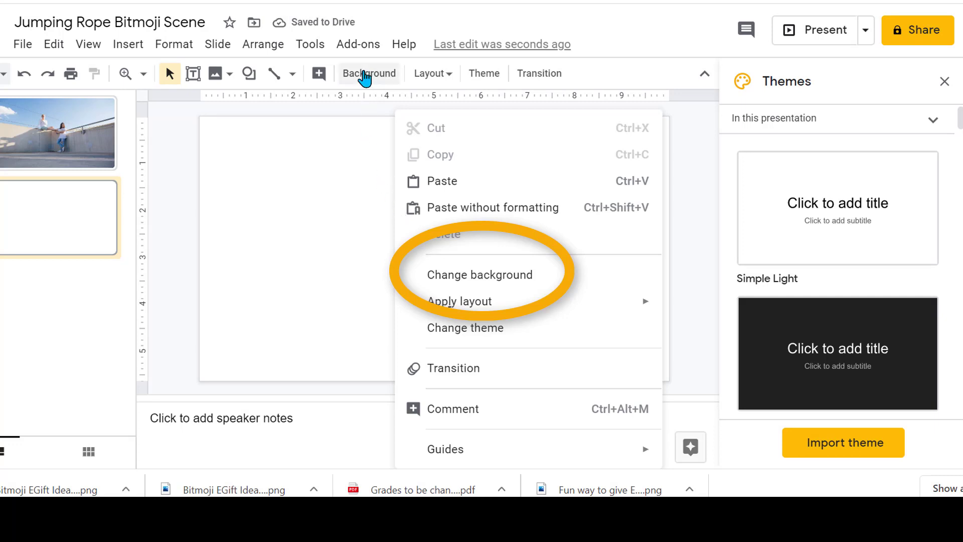
pyautogui.click(423, 282)
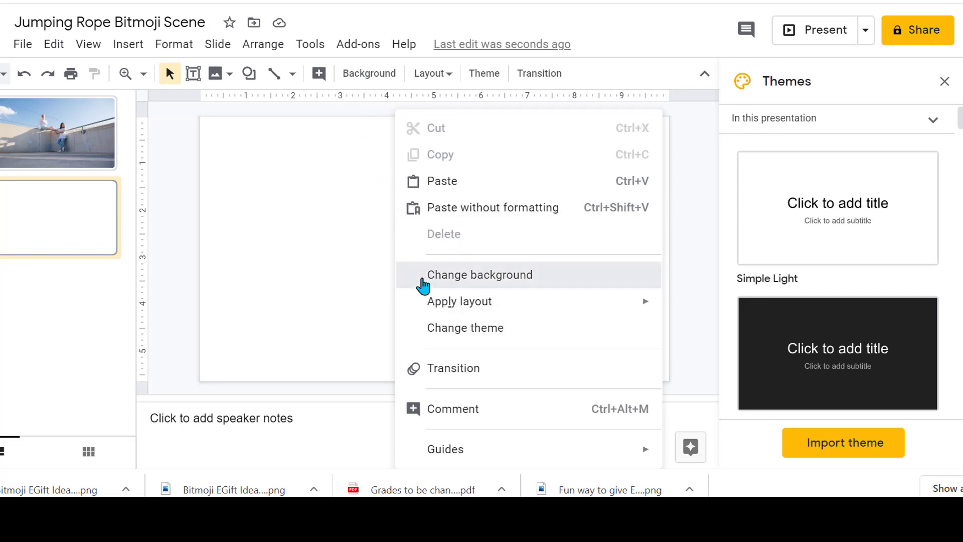
pyautogui.click(555, 243)
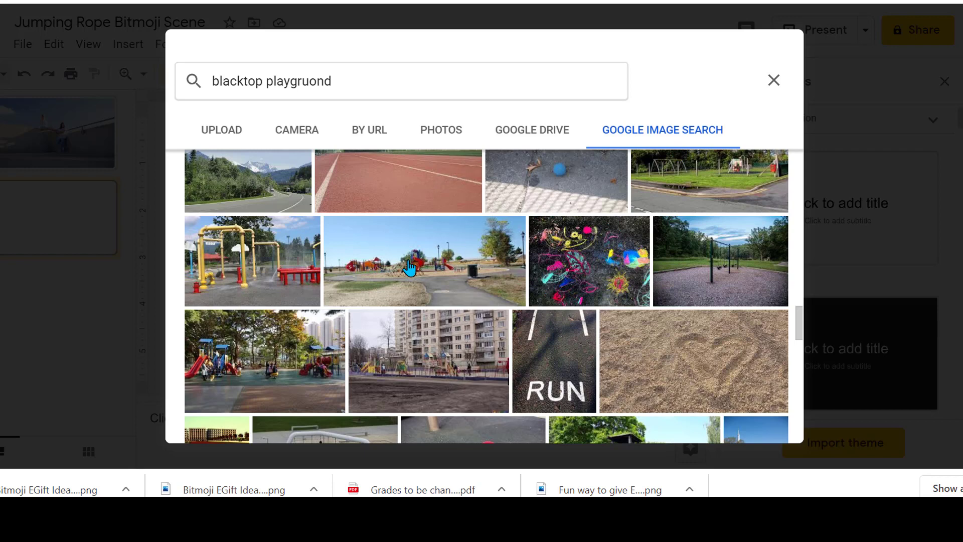
pyautogui.click(294, 274)
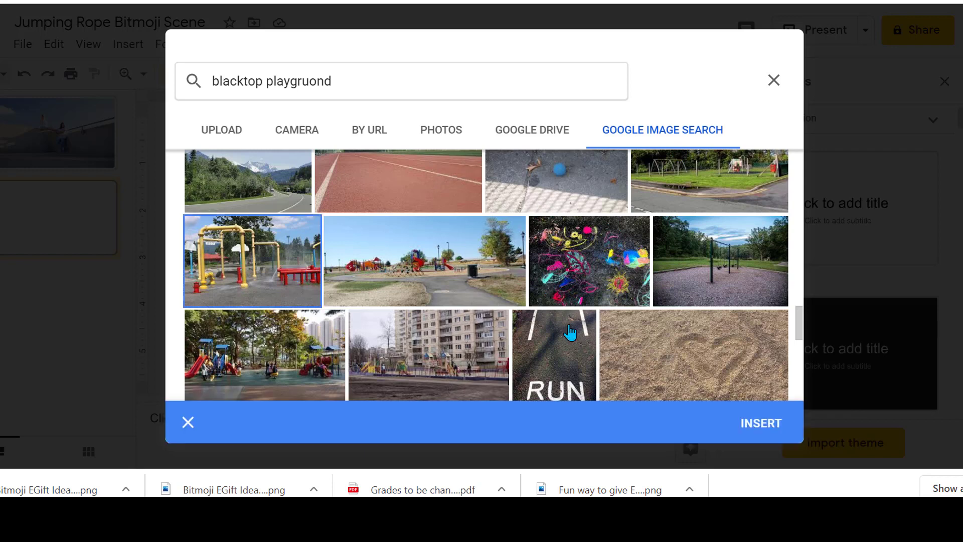
pyautogui.click(762, 424)
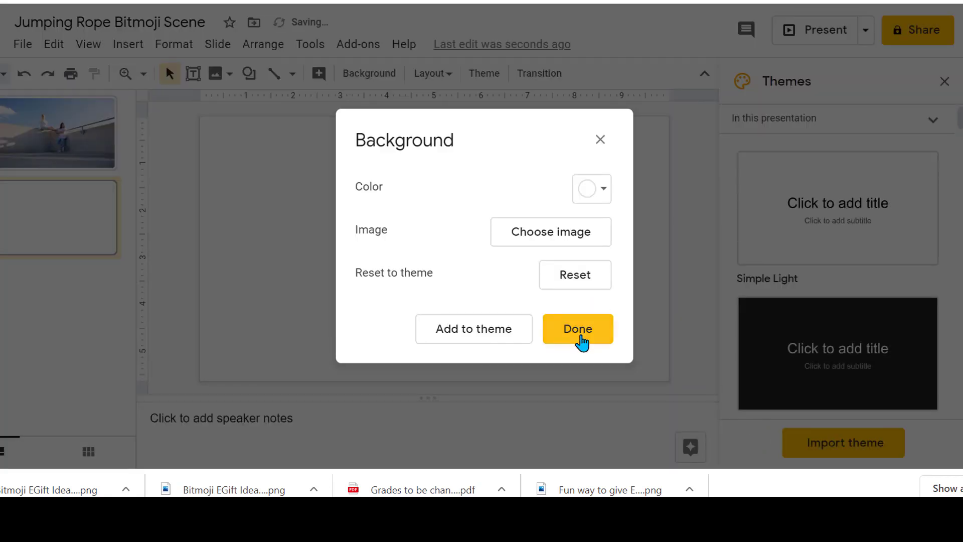
pyautogui.click(580, 336)
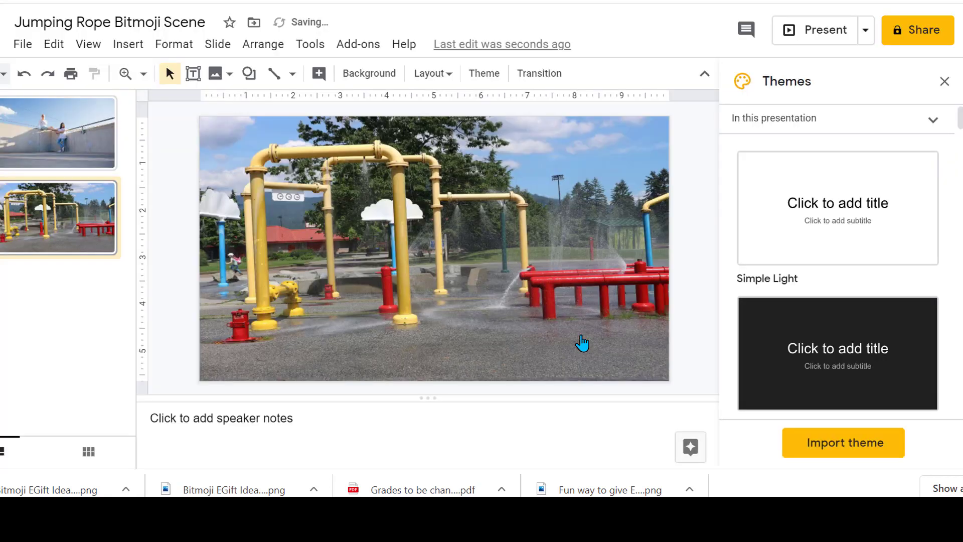
# - Duplicate the splash-pad slide and give the copy an open park playground photo background
pyautogui.rightClick(75, 230)
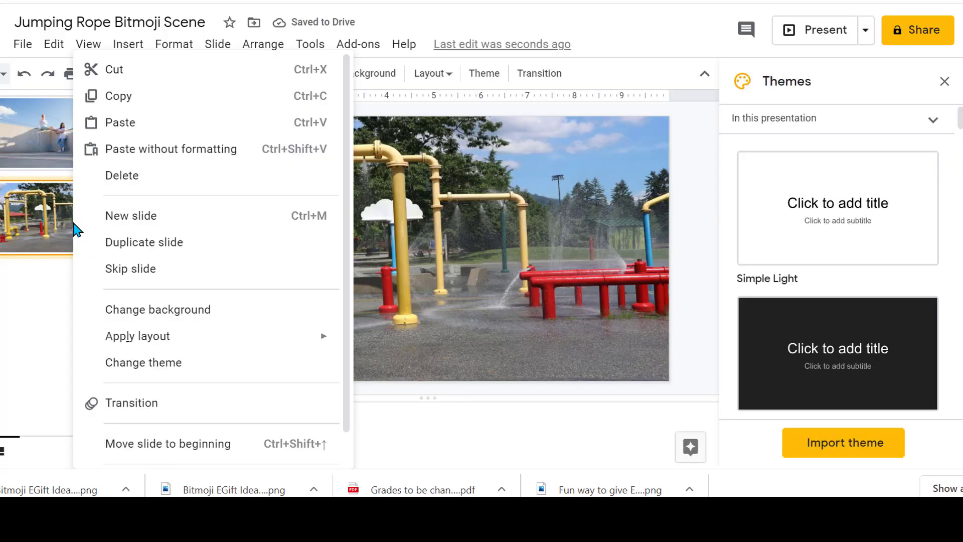
pyautogui.click(105, 246)
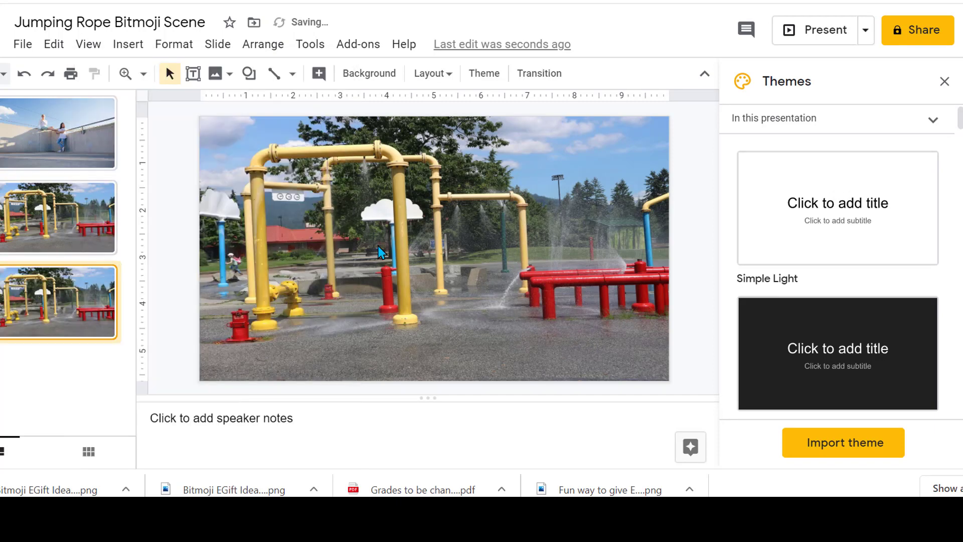
pyautogui.rightClick(409, 249)
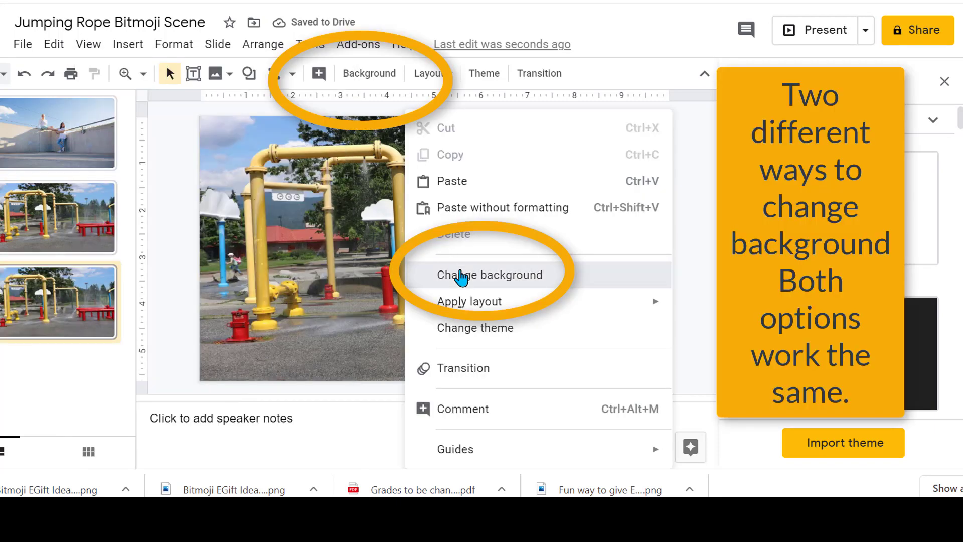
pyautogui.click(459, 276)
pyautogui.click(539, 236)
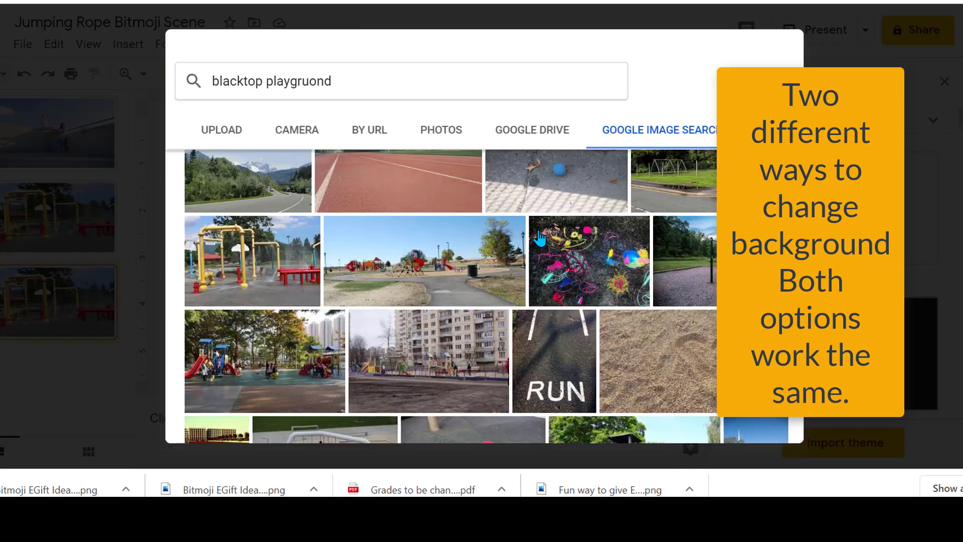
pyautogui.click(438, 283)
pyautogui.click(755, 423)
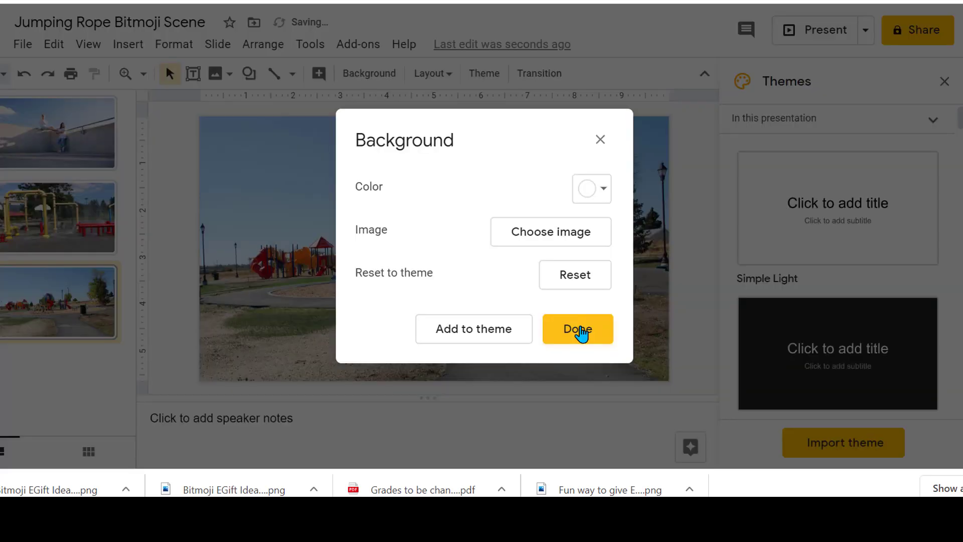
pyautogui.click(581, 332)
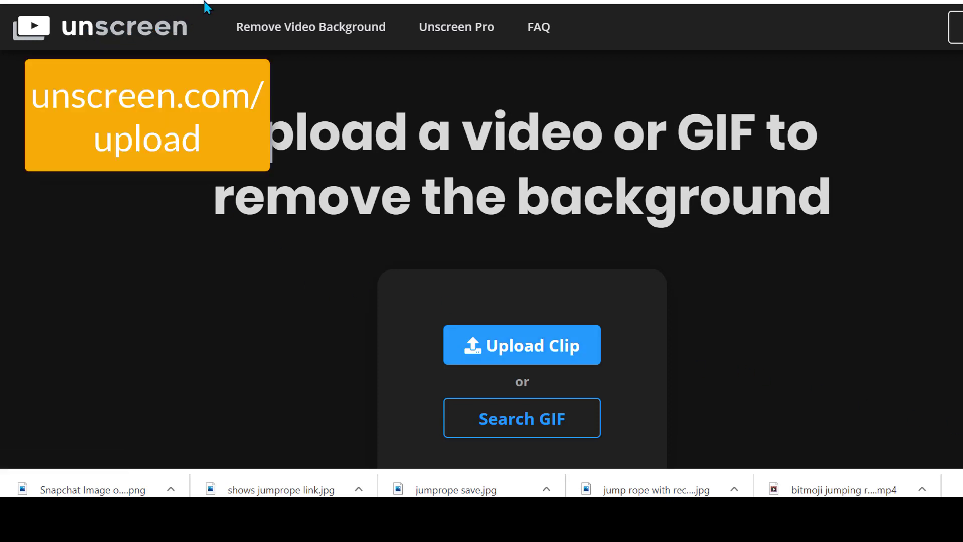
# - Start a clip upload on Unscreen's Remove Video Background page
pyautogui.click(520, 346)
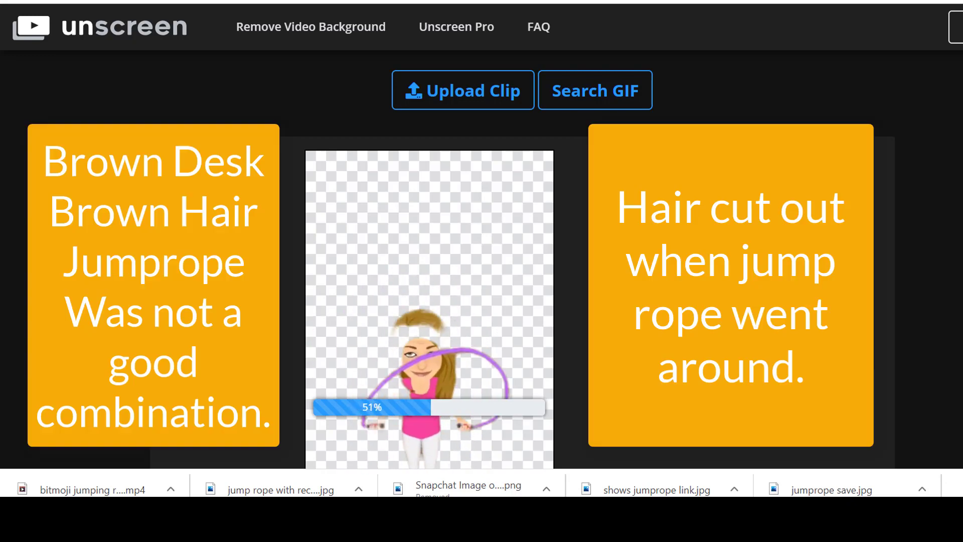
pyautogui.scroll(-2, 430, 251)
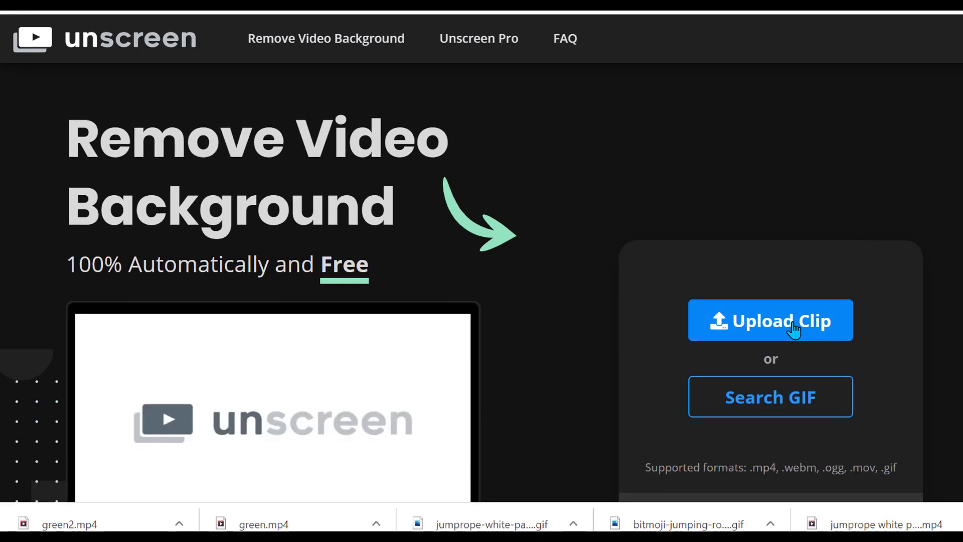
# - Upload the 'green' jump-rope clip to Unscreen and download the background-free GIF
pyautogui.click(757, 303)
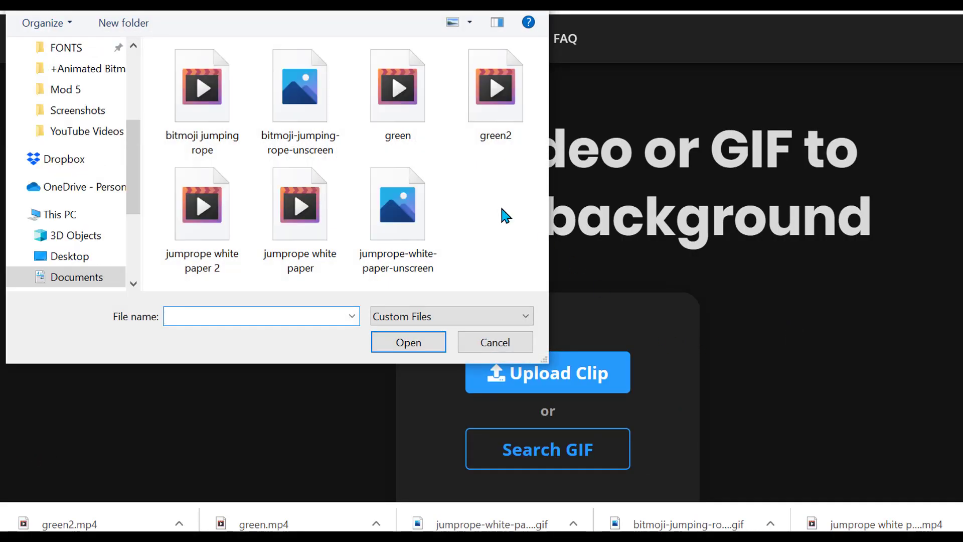
pyautogui.click(397, 102)
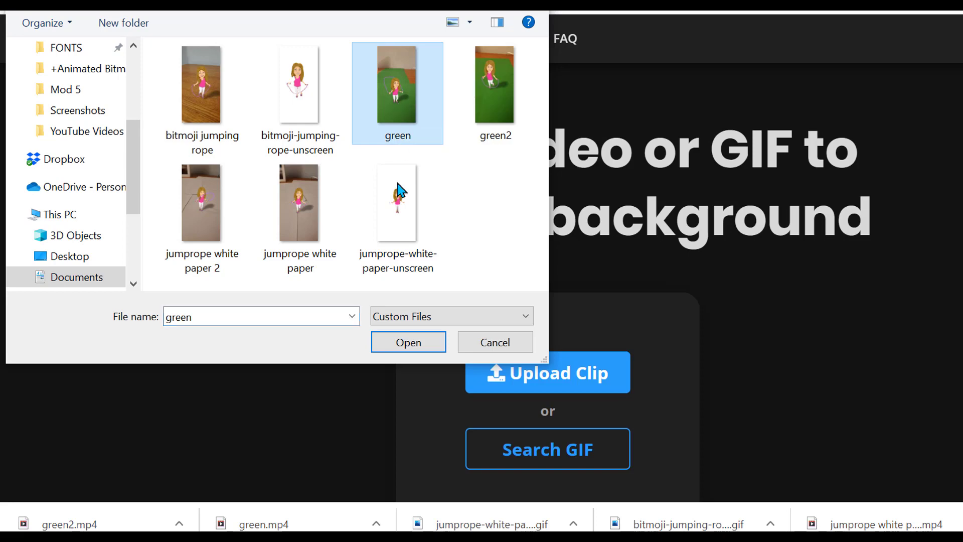
pyautogui.click(408, 342)
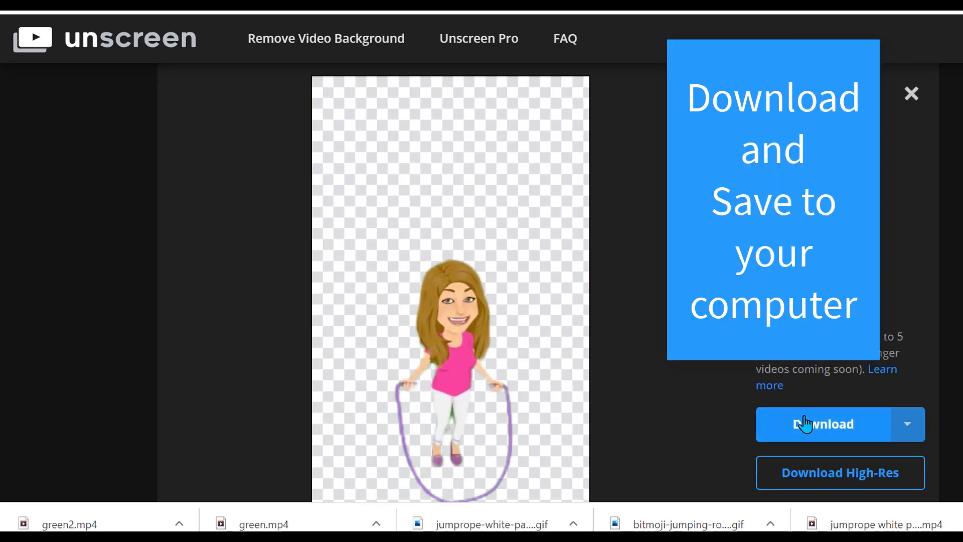
pyautogui.click(806, 424)
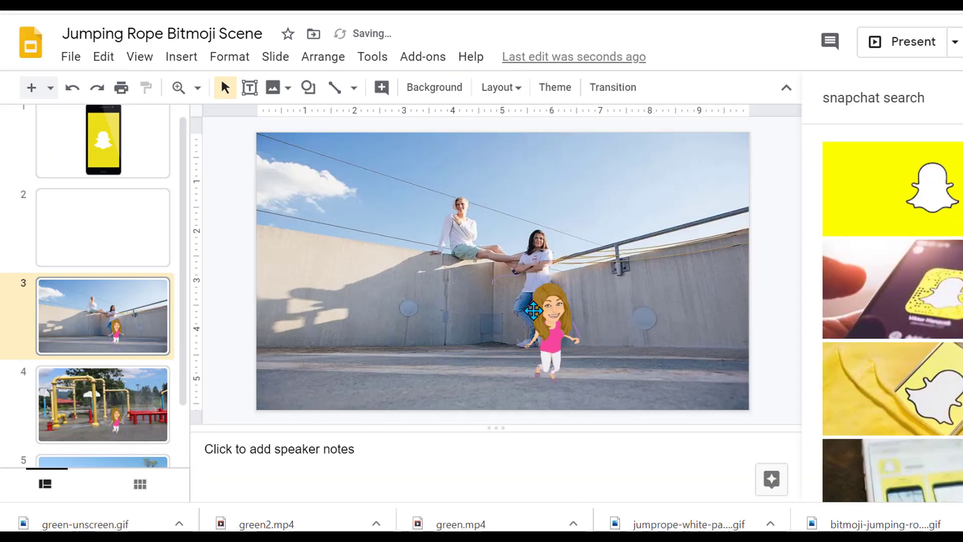
# - Enlarge the jump-rope Bitmoji, place it left of the two women, then switch to slide 5
pyautogui.click(545, 321)
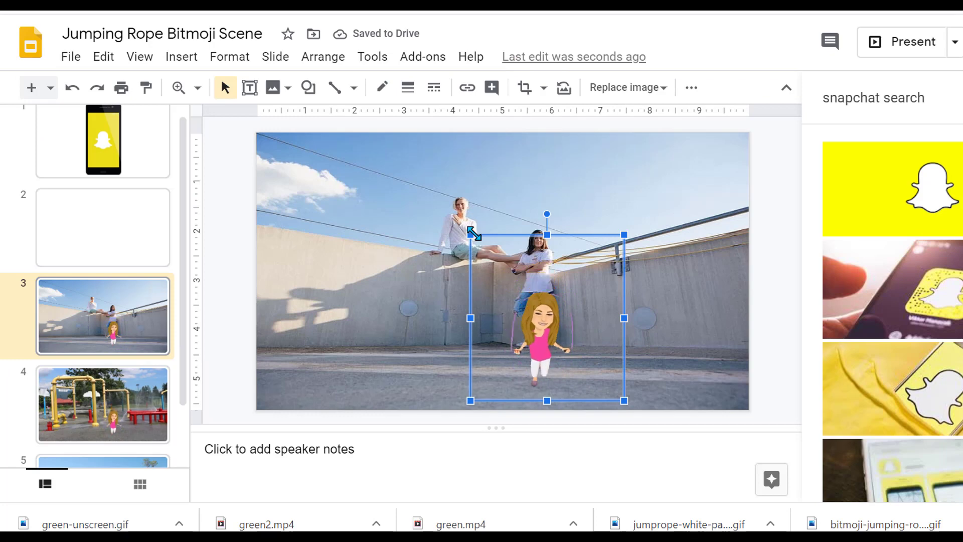
pyautogui.moveTo(470, 235); pyautogui.dragTo(436, 199)
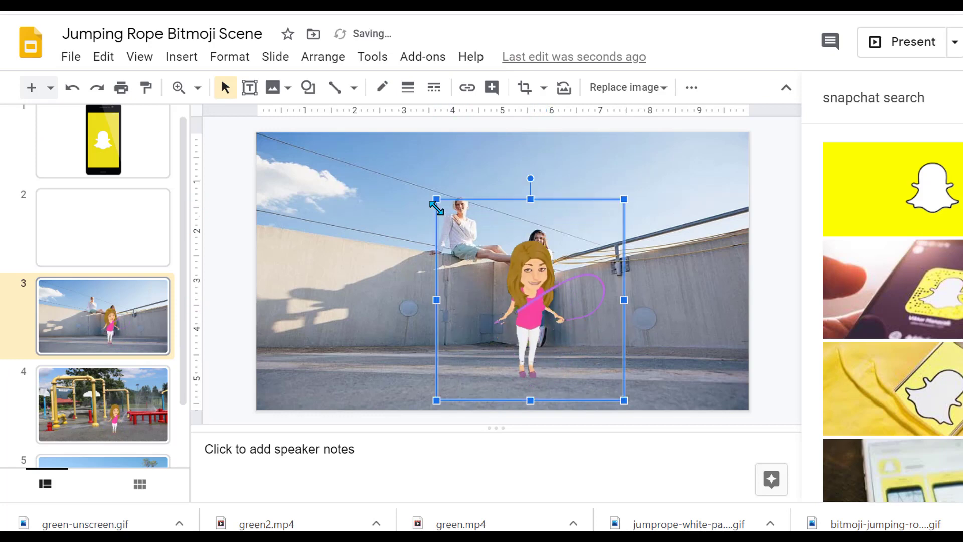
pyautogui.moveTo(545, 302); pyautogui.dragTo(419, 306)
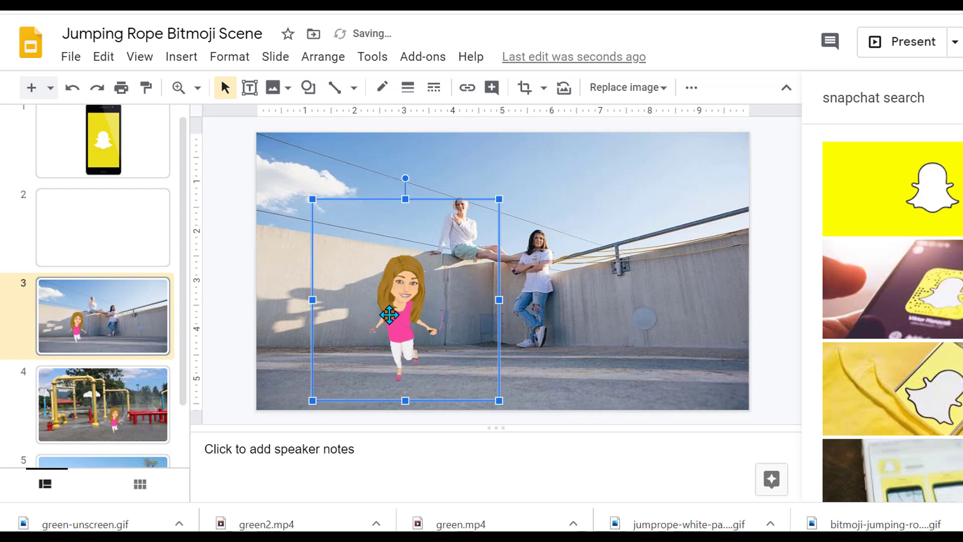
pyautogui.scroll(-1, 185, 291)
pyautogui.scroll(-2, 186, 291)
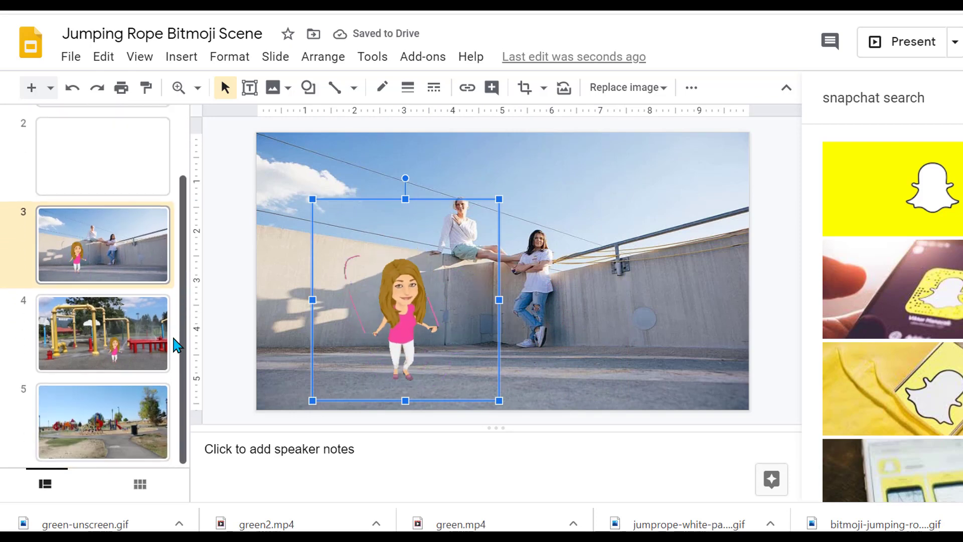
pyautogui.click(151, 402)
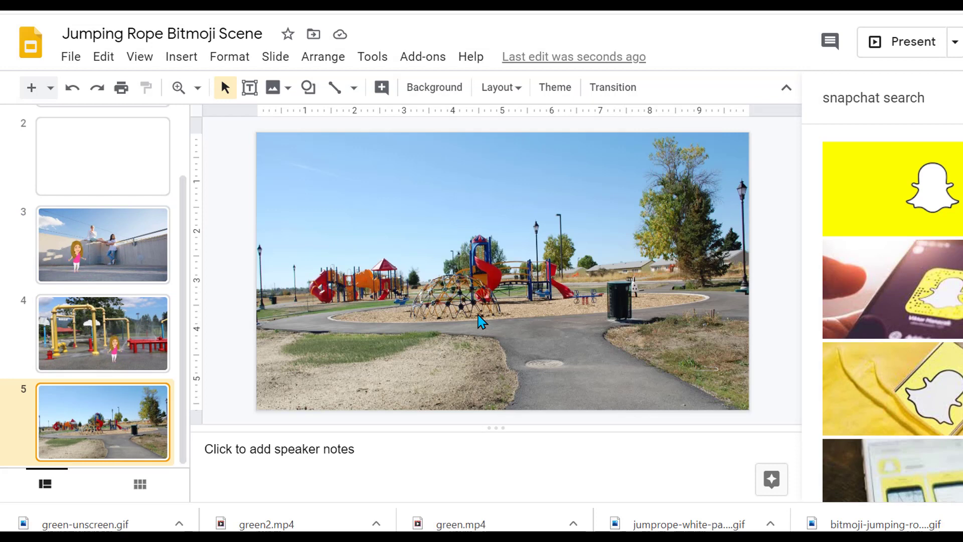
# - Paste the Bitmoji GIF onto slide 5, enlarge it, and stand it on the paved path
pyautogui.hotkey('ctrl', 'v')
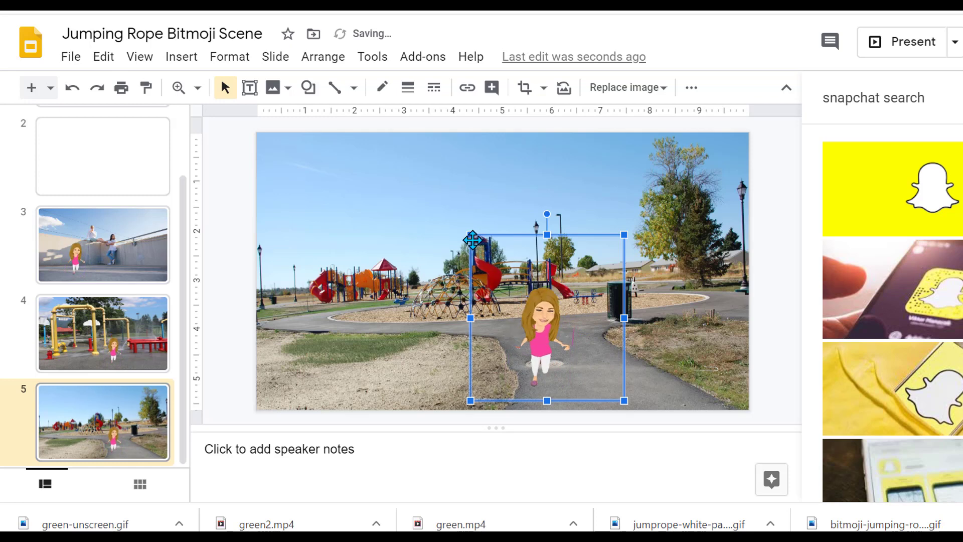
pyautogui.moveTo(470, 234); pyautogui.dragTo(456, 221)
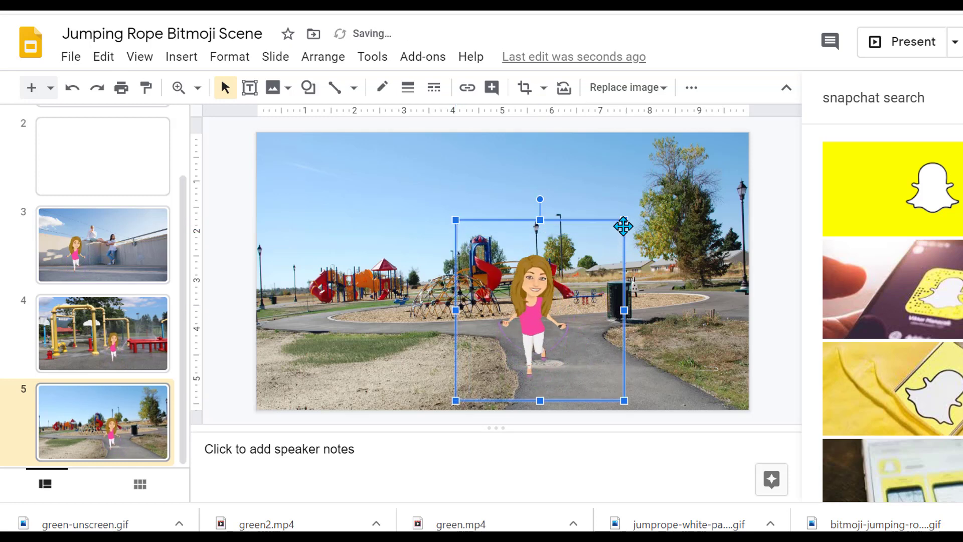
pyautogui.moveTo(623, 220); pyautogui.dragTo(639, 204)
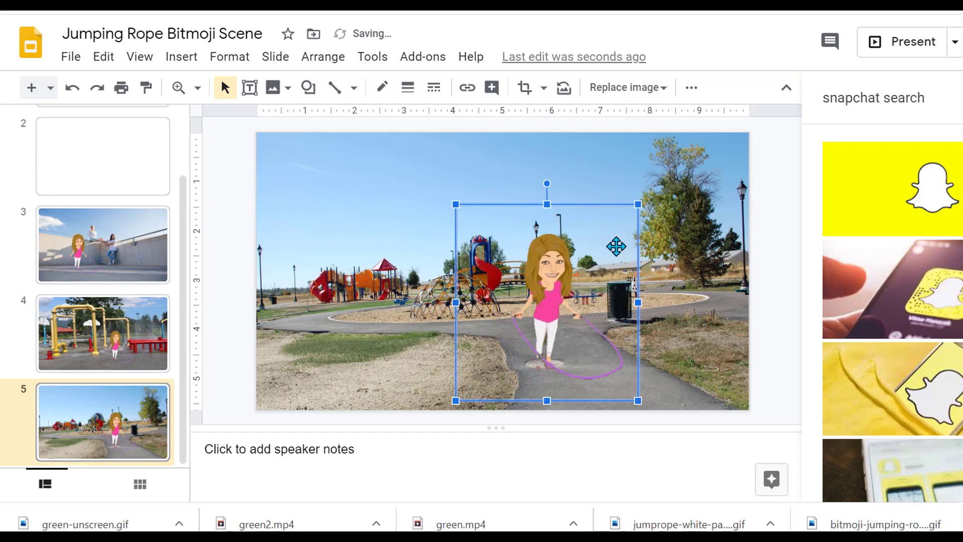
pyautogui.moveTo(563, 302); pyautogui.dragTo(563, 302)
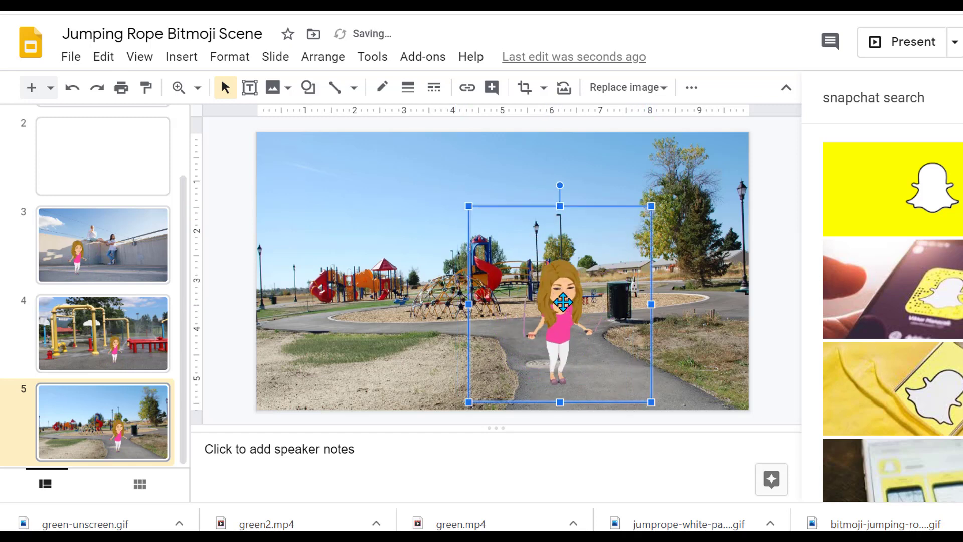
pyautogui.click(183, 63)
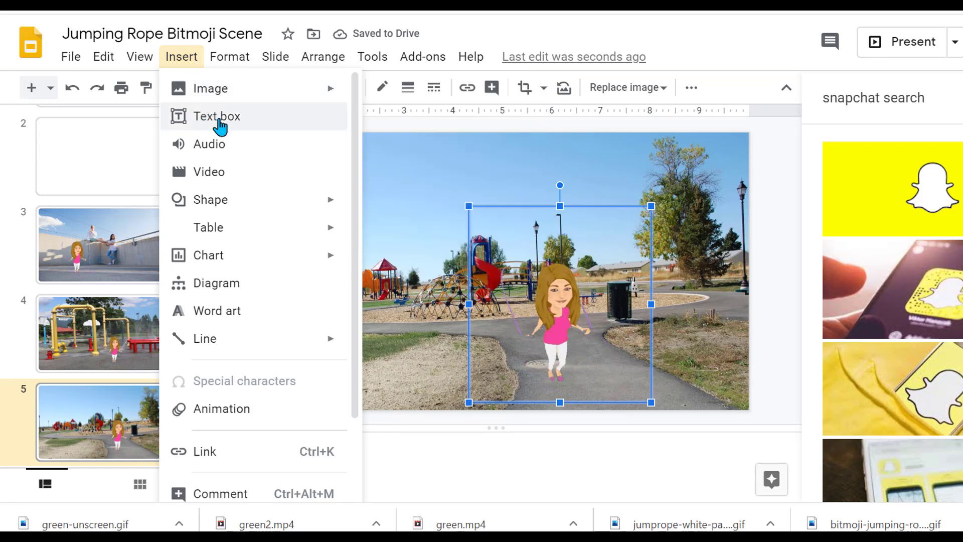
# - Add word art reading 'Make Daily Exercise Fun' to the slide
pyautogui.click(228, 312)
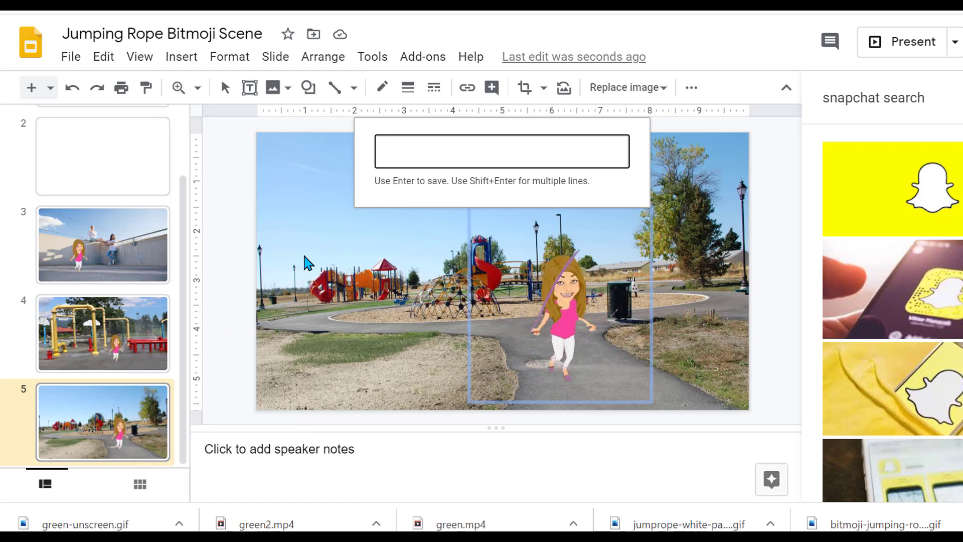
pyautogui.write('Make Daily Exercise Fun')
pyautogui.press('Return')
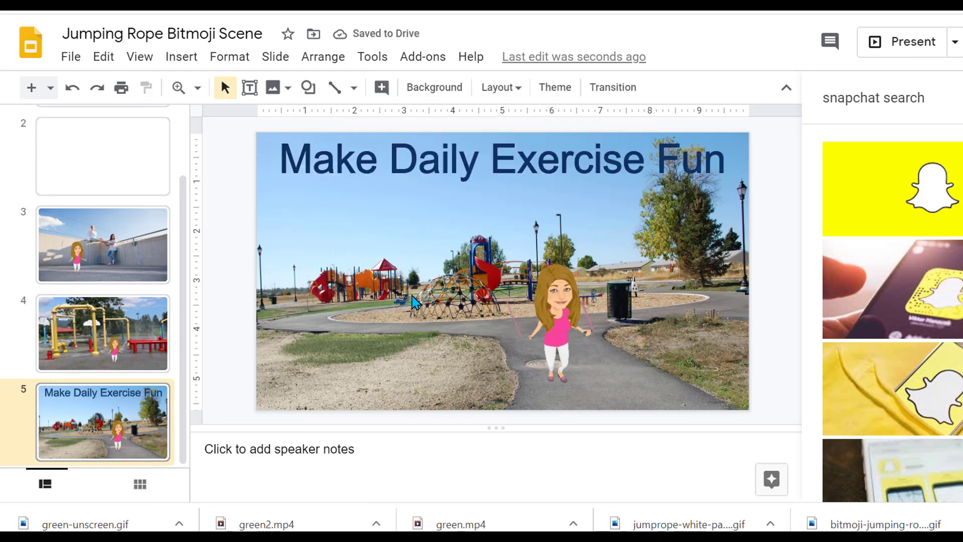
# - Make the Bitmoji slightly larger and shift it a little right and down
pyautogui.click(559, 298)
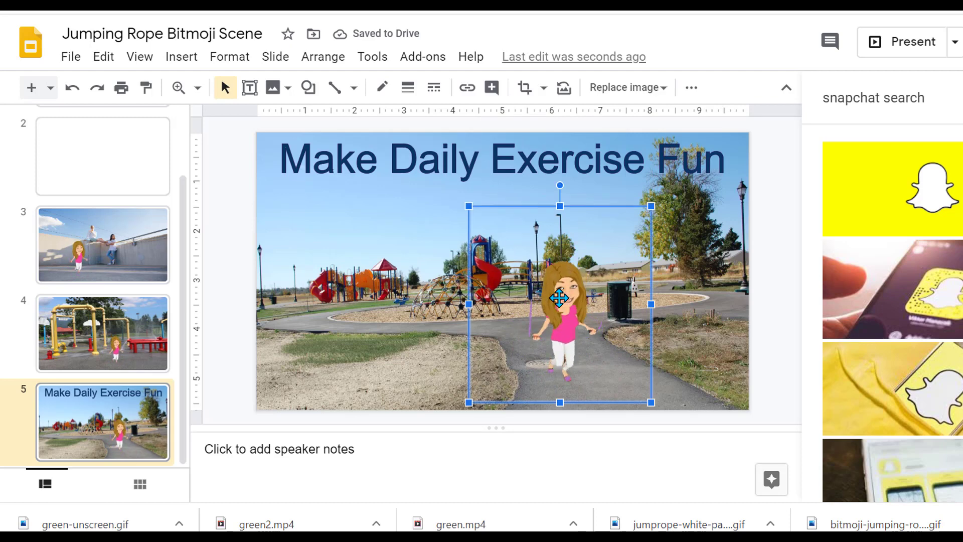
pyautogui.moveTo(466, 203); pyautogui.dragTo(448, 184)
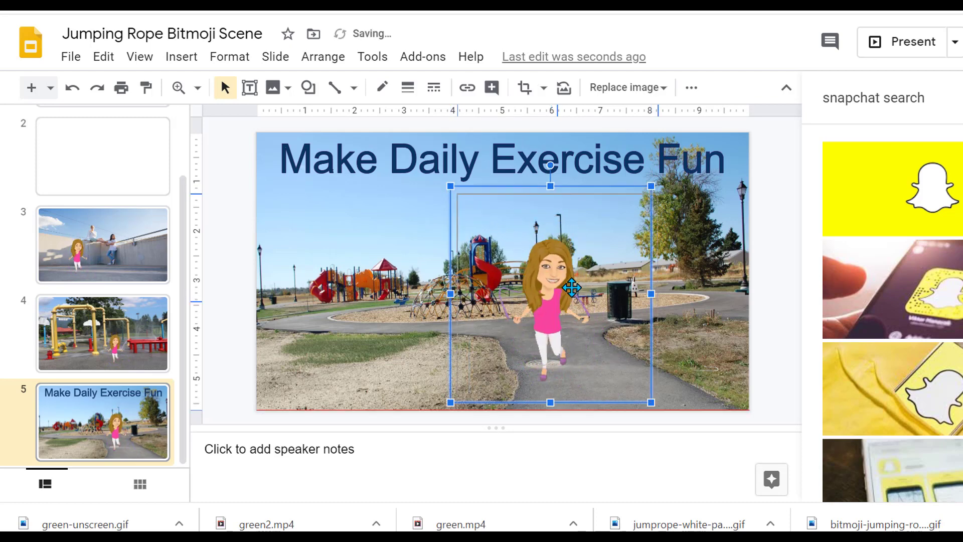
pyautogui.moveTo(563, 282); pyautogui.dragTo(572, 289)
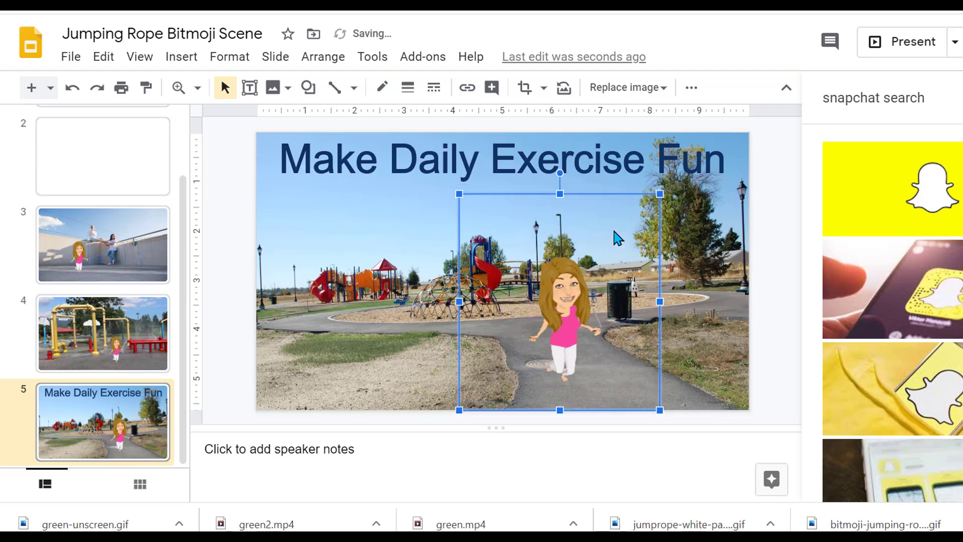